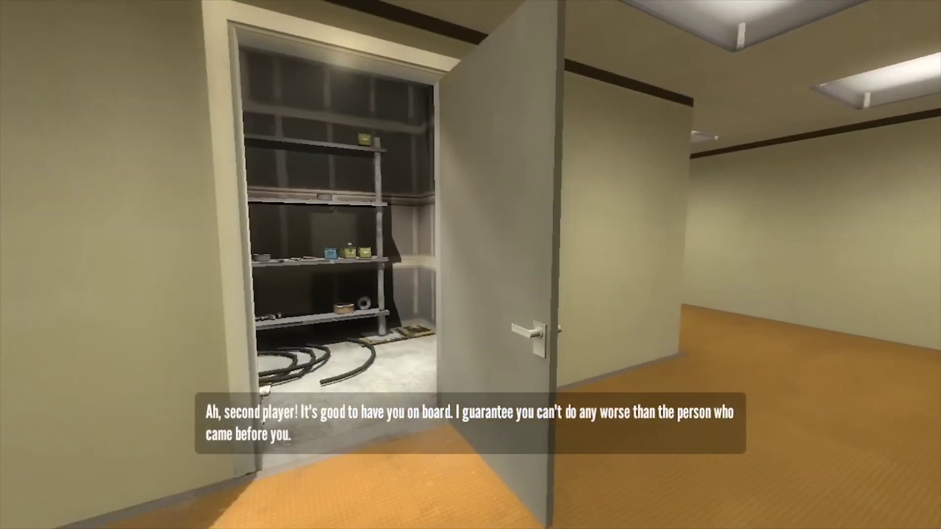
key(w)
key(w)
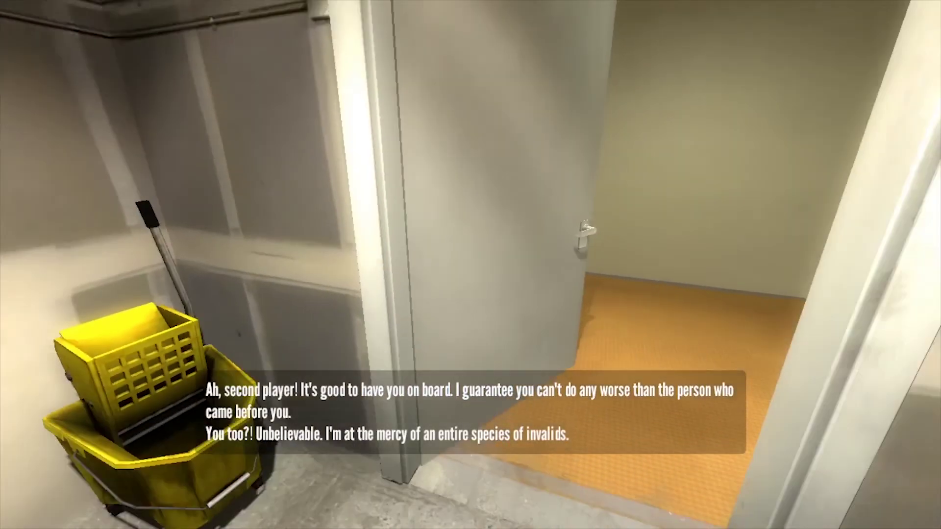
key(s)
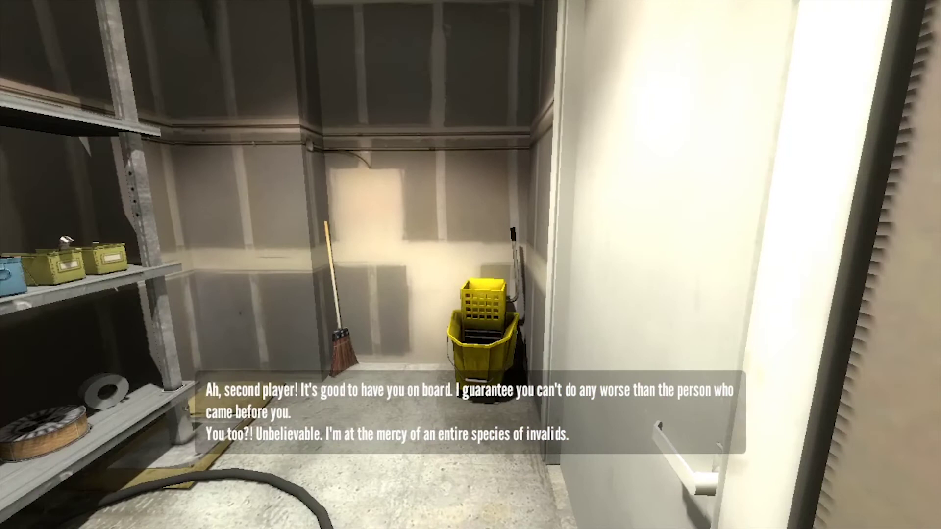
key(a)
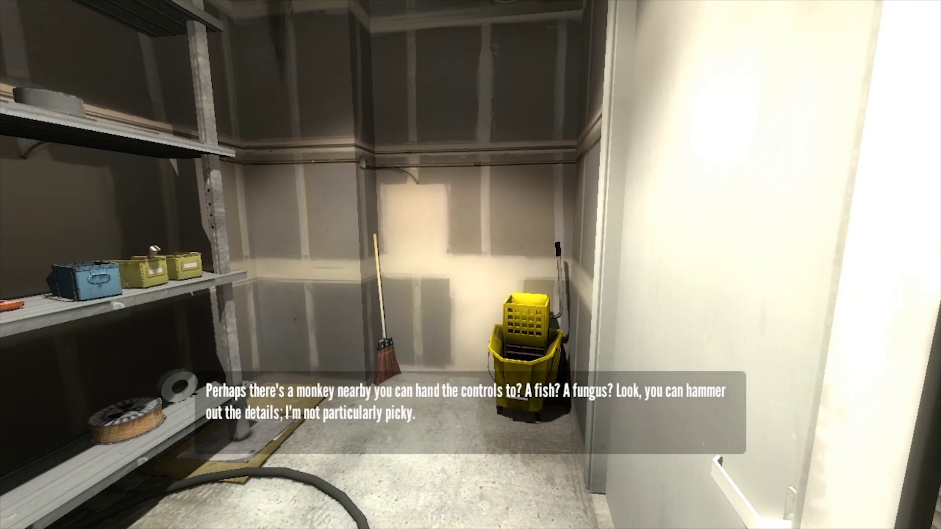
key(s)
key(s)
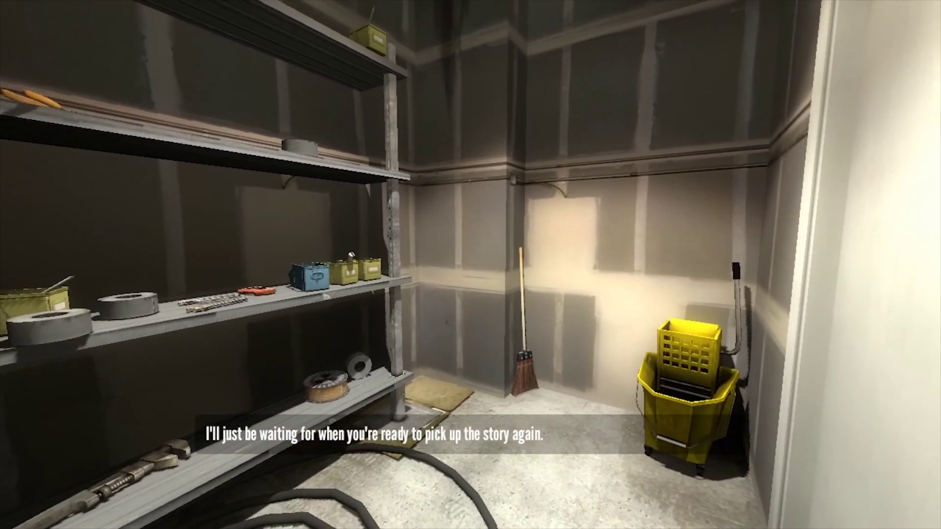